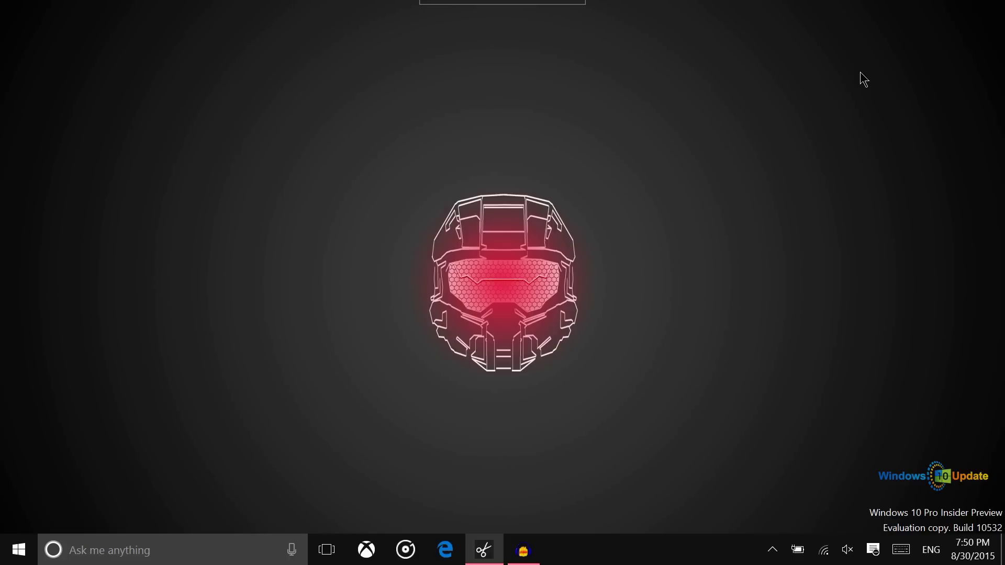
# Open Settings' Network & Internet page and view the connected OFFICE Wi-Fi network's options
pyautogui.click(21, 557)
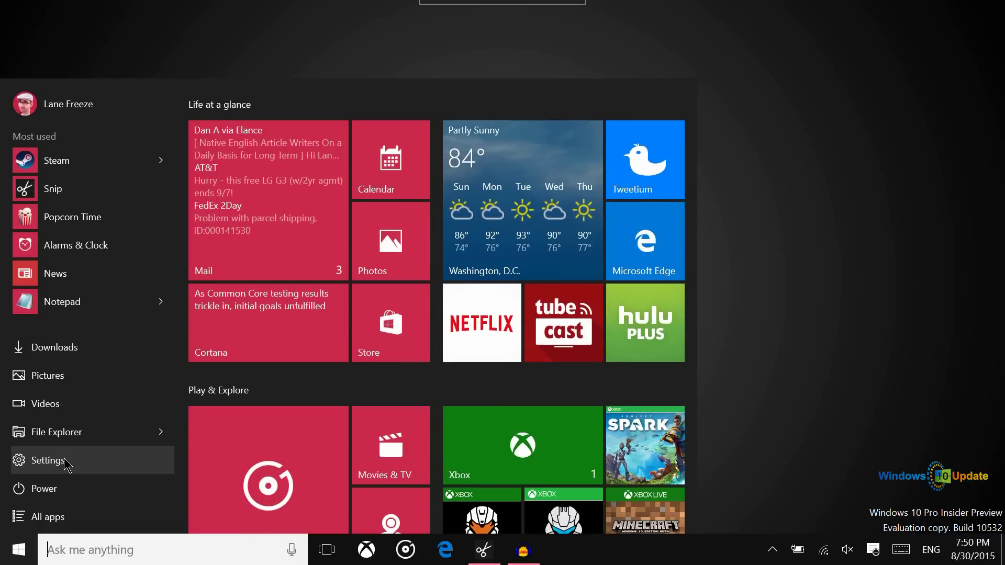
pyautogui.click(48, 461)
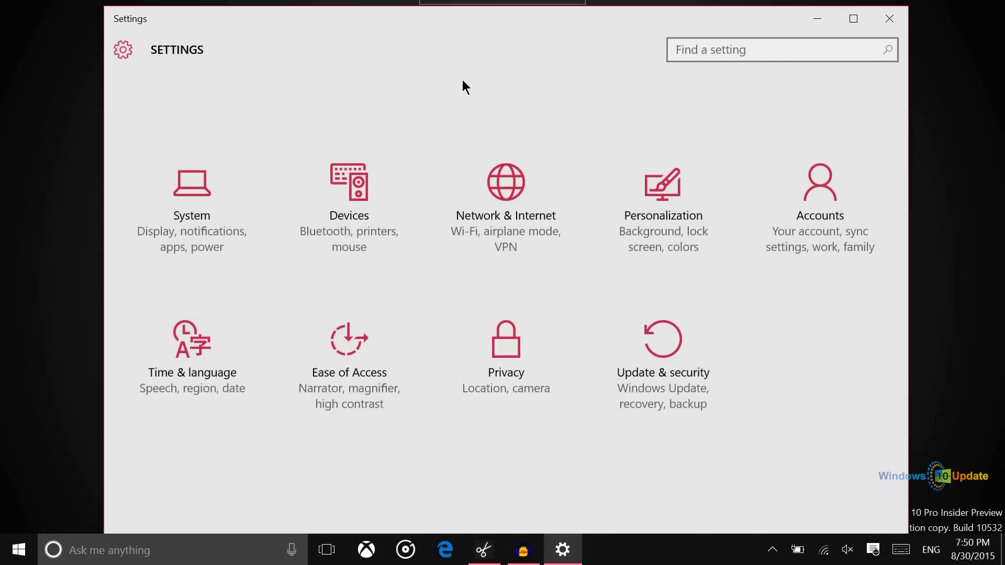
pyautogui.click(506, 184)
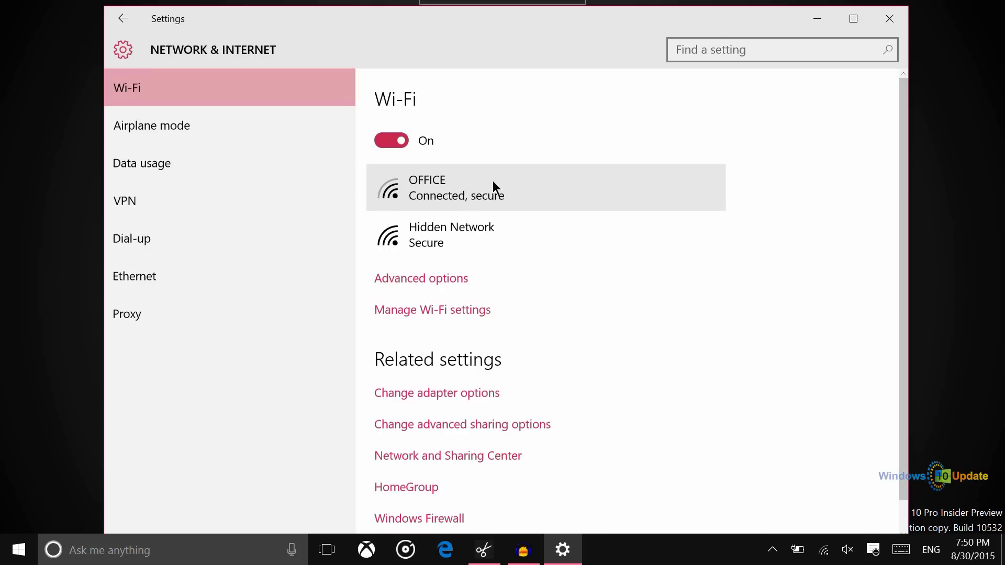
pyautogui.click(486, 193)
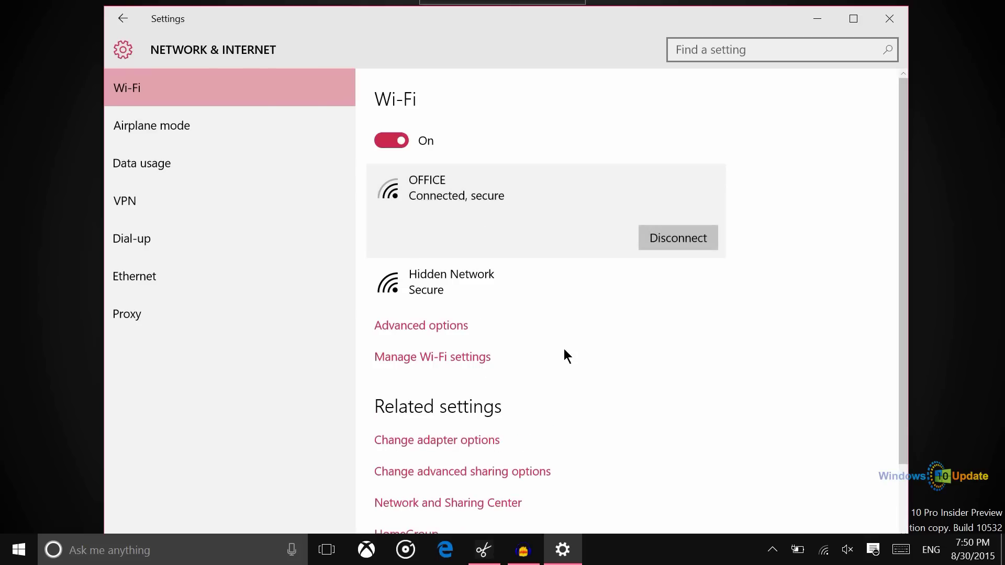
pyautogui.scroll(-3, 566, 355)
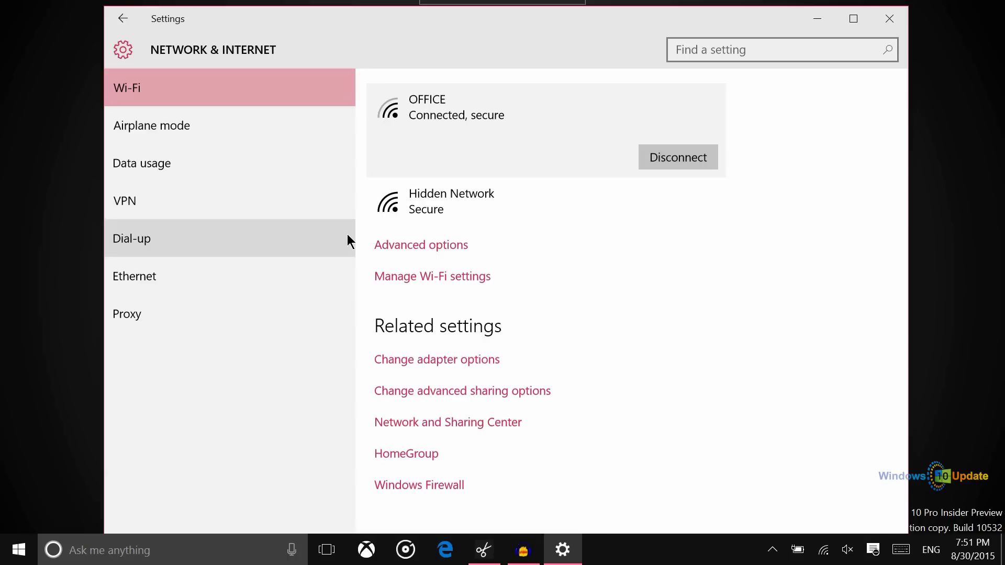
# Turn on 'Set as metered connection' in the OFFICE Wi-Fi network's advanced options
pyautogui.click(123, 18)
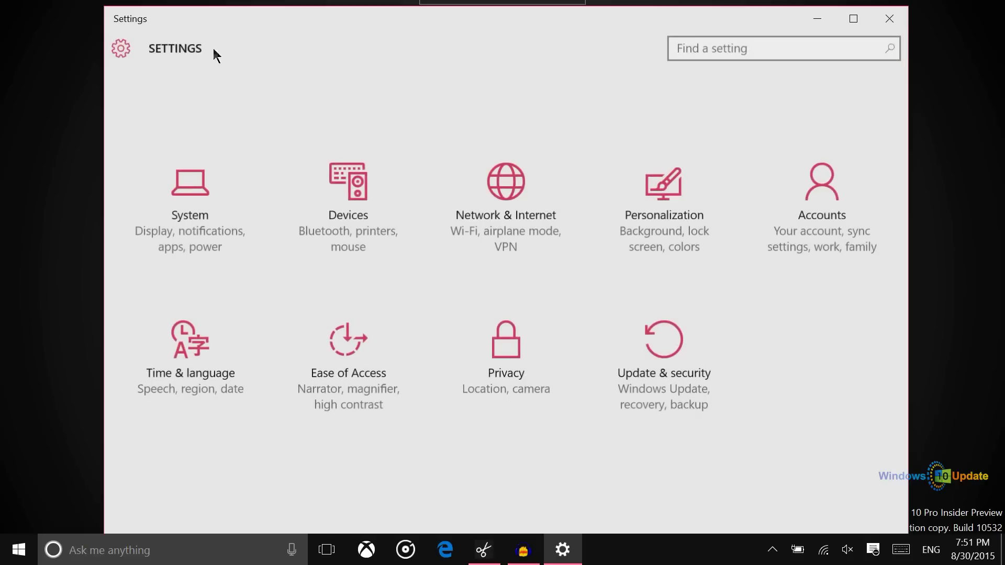
pyautogui.click(512, 177)
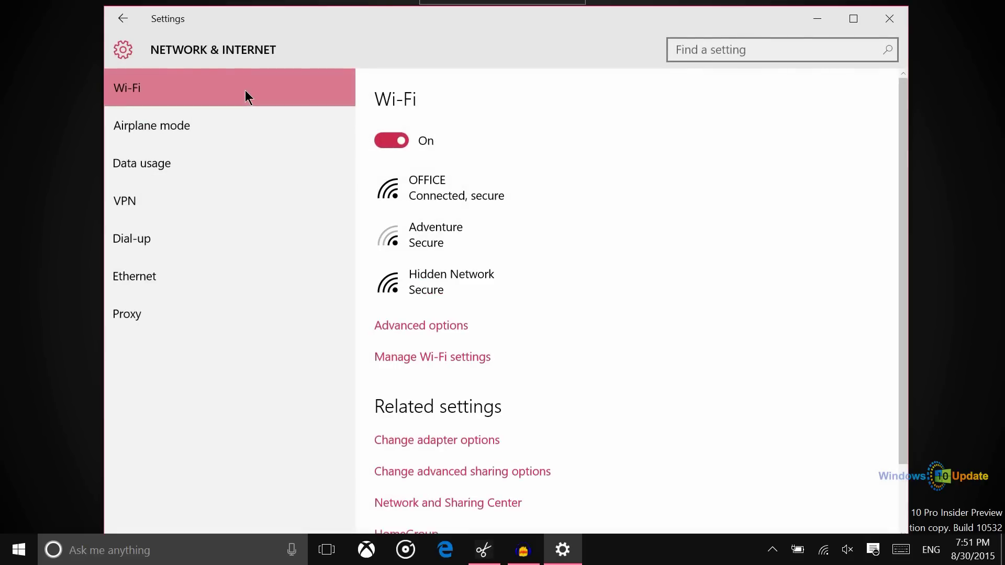
pyautogui.click(461, 191)
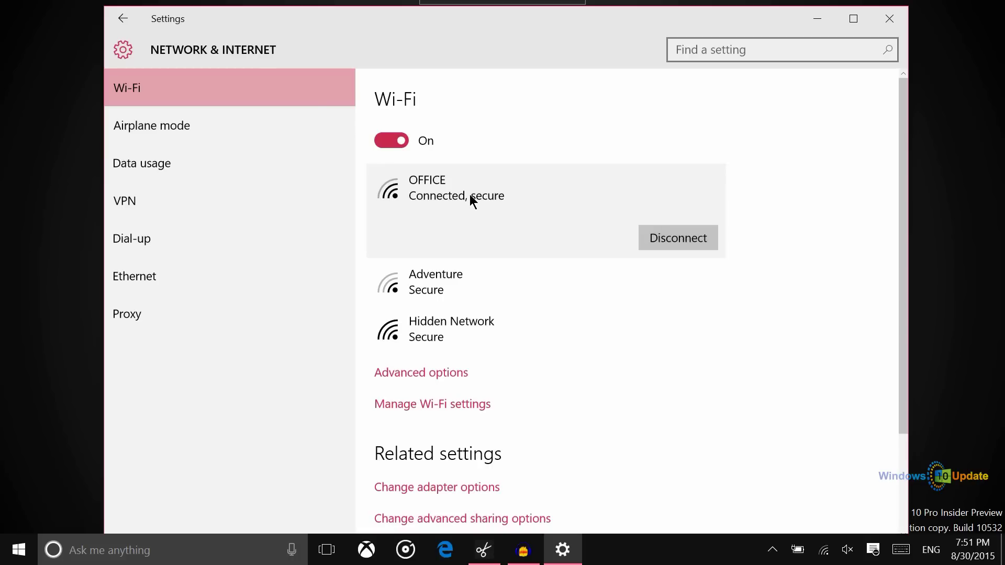
pyautogui.click(432, 375)
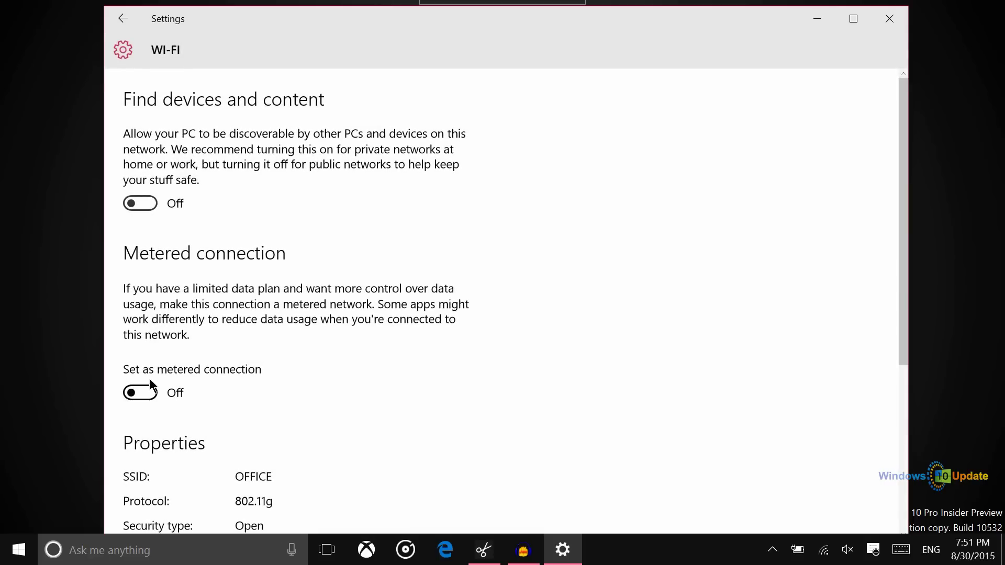
pyautogui.click(133, 393)
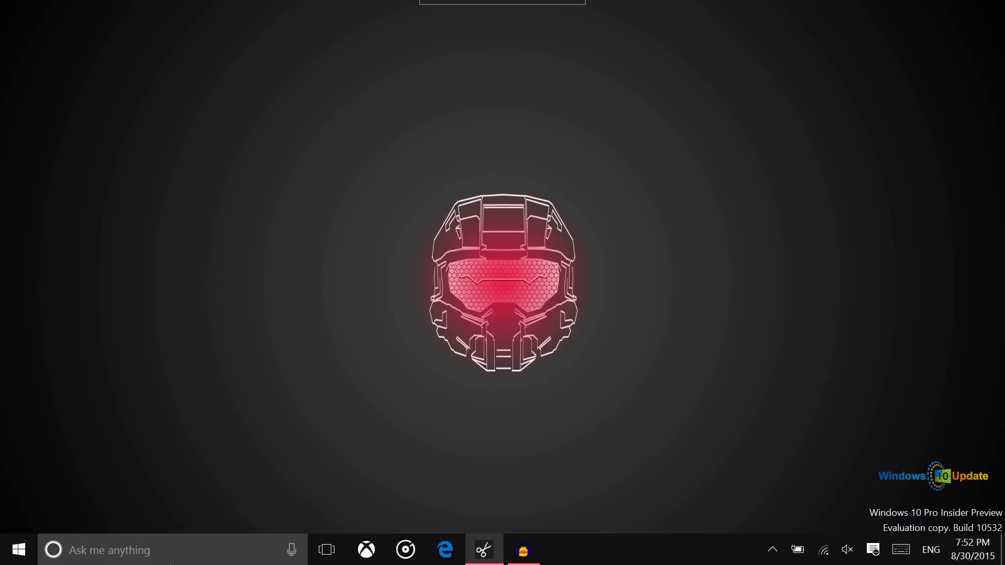
# Launch the Services console by running services.msc from the Run dialog
pyautogui.click(168, 555)
pyautogui.write('run')
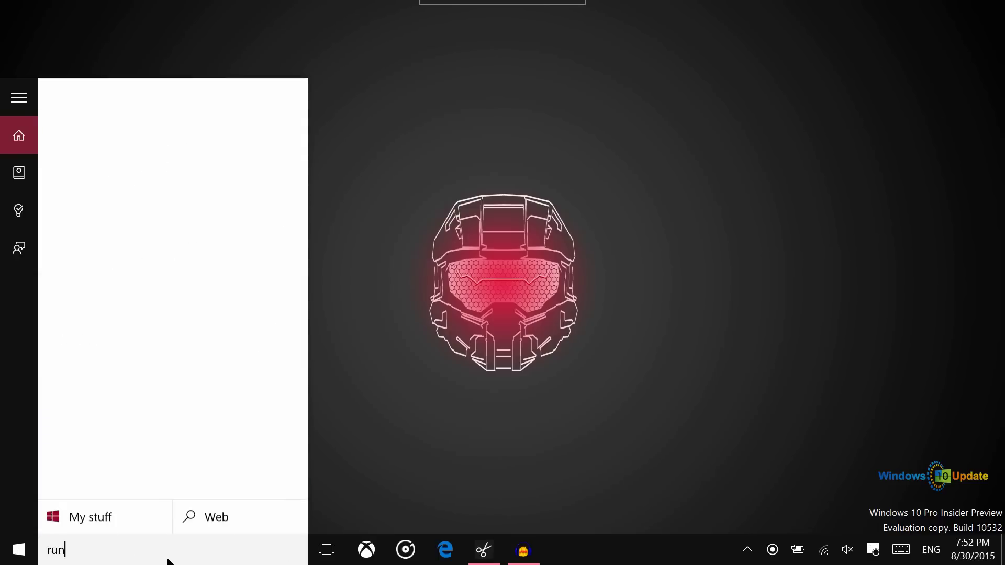
pyautogui.press('Return')
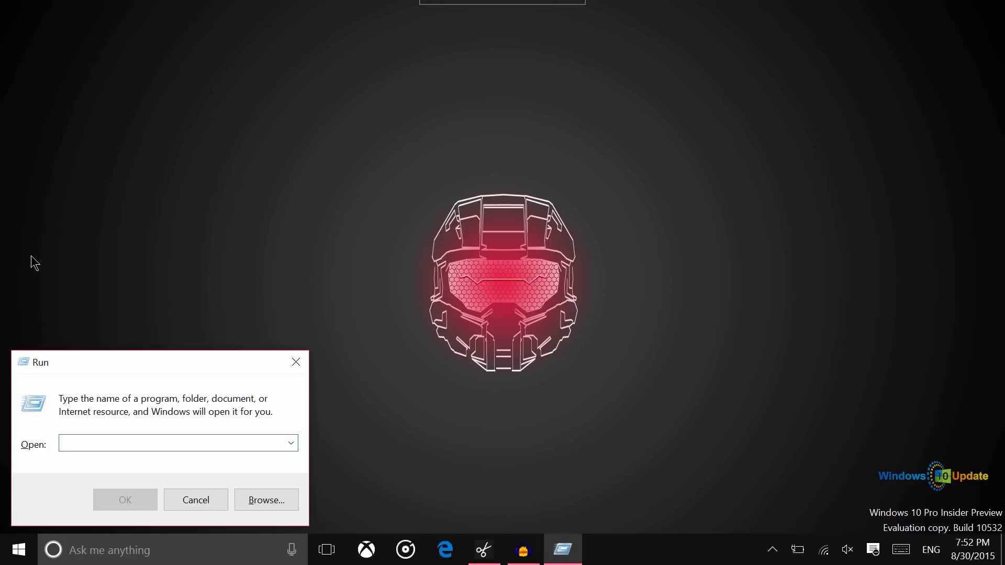
pyautogui.write('serv')
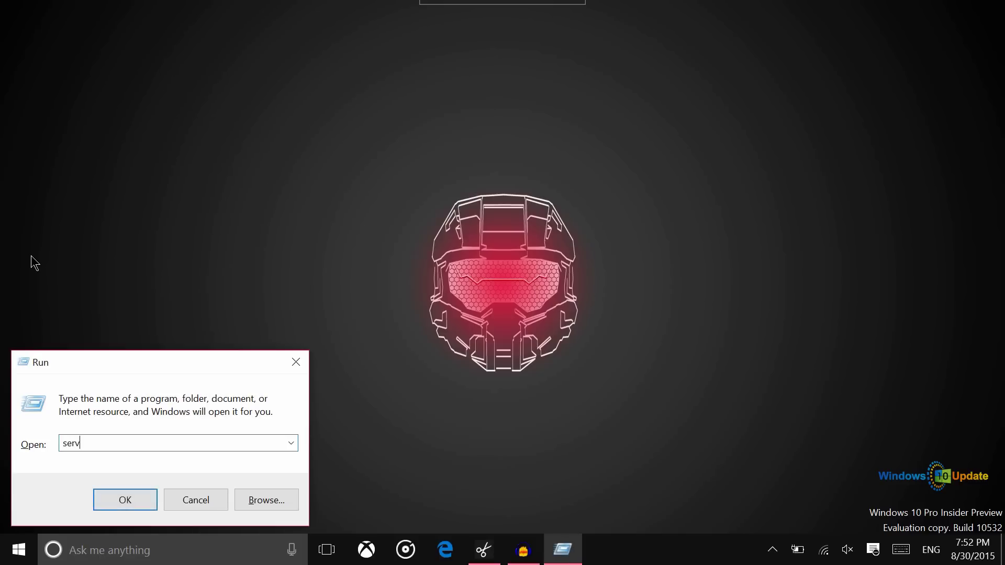
pyautogui.write('ices.msc')
pyautogui.press('Return')
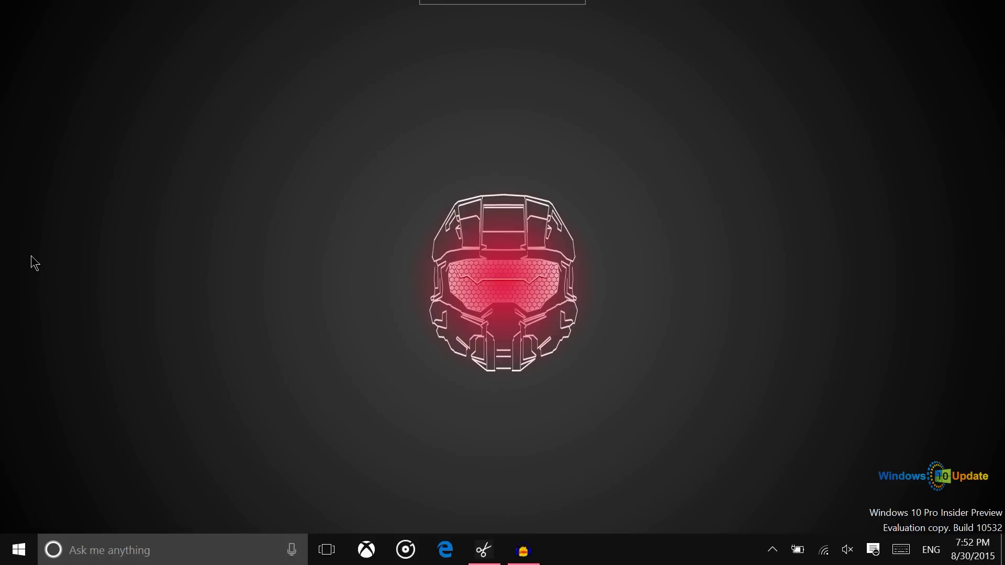
# Scroll the services list down and select the Windows Update service
pyautogui.scroll(-20, 428, 215)
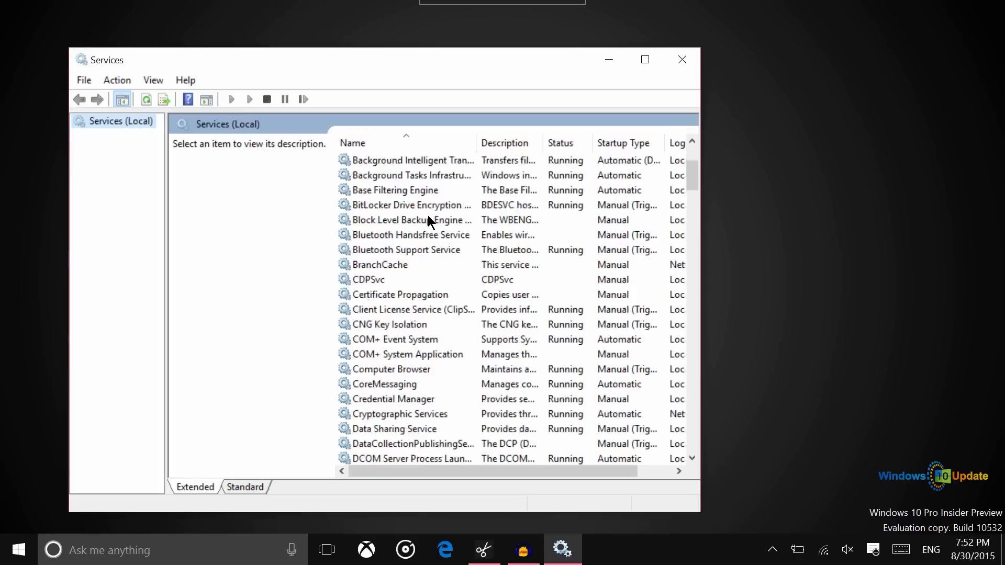
pyautogui.scroll(-20, 428, 215)
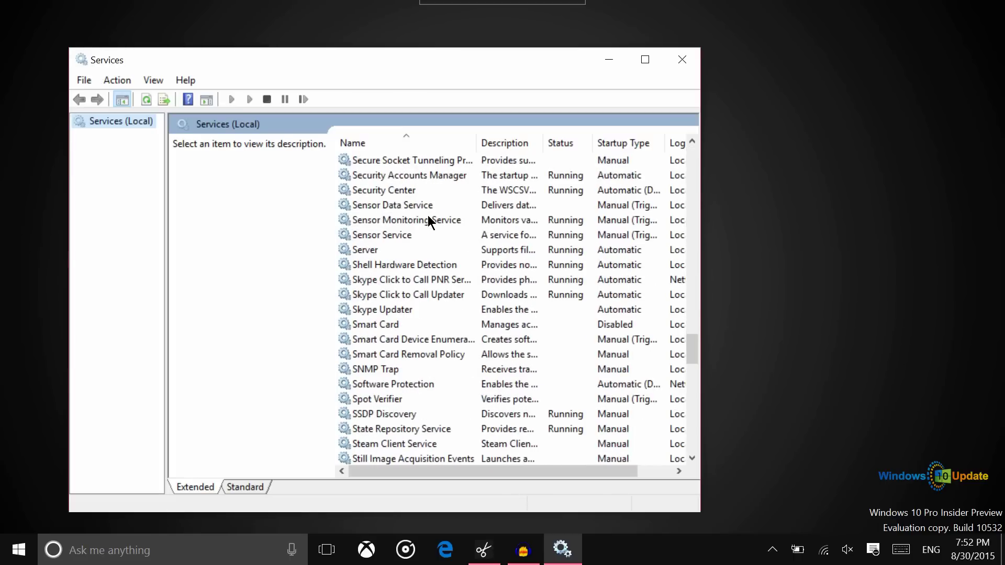
pyautogui.scroll(-1, 428, 220)
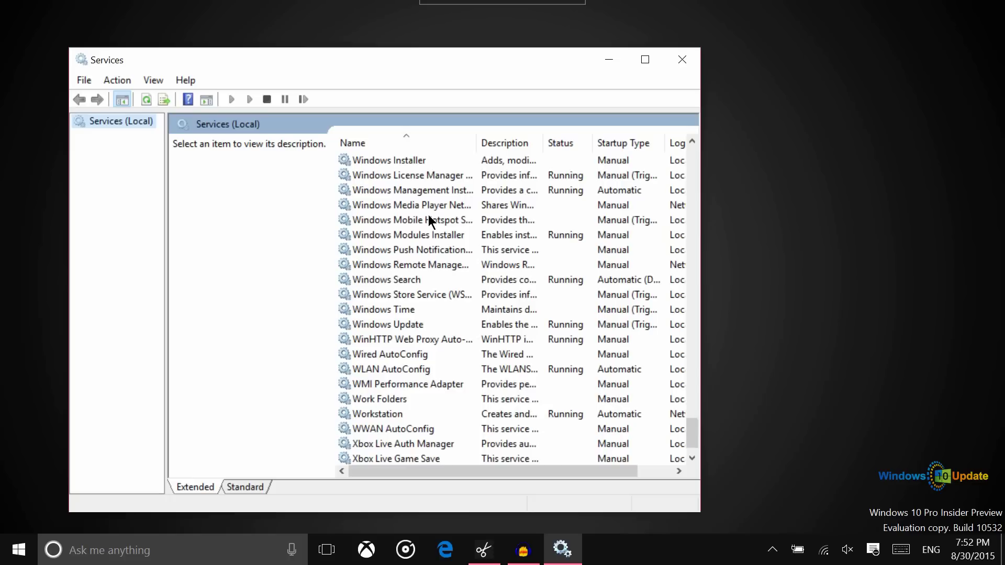
pyautogui.click(392, 324)
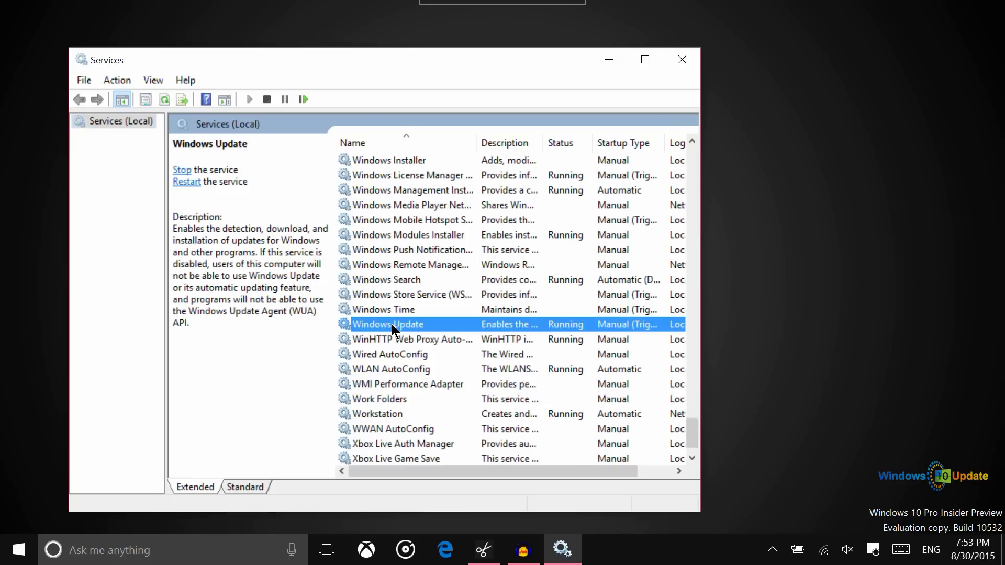
# Open the Windows Update service's properties and choose a different startup type
pyautogui.doubleClick(392, 324)
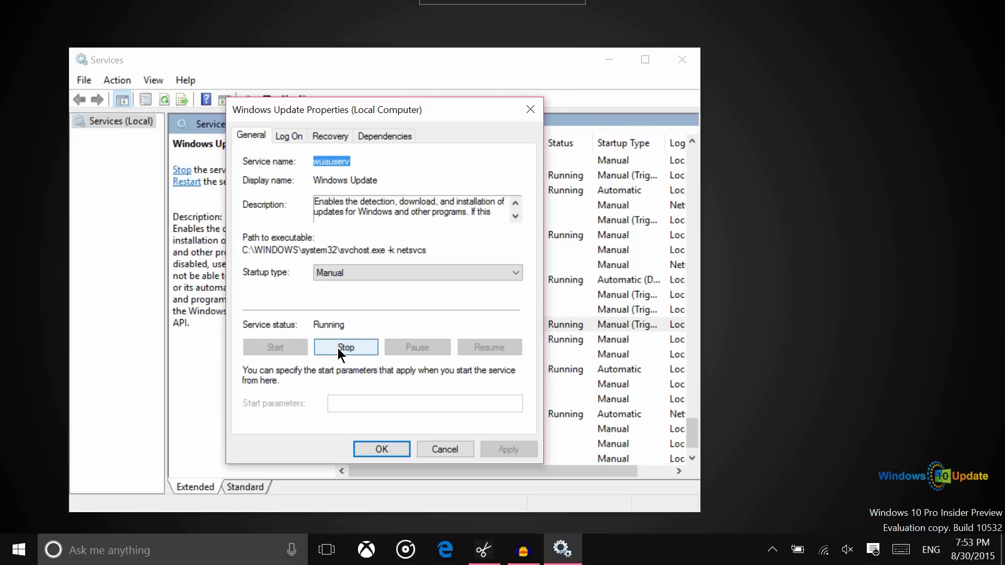
pyautogui.click(362, 272)
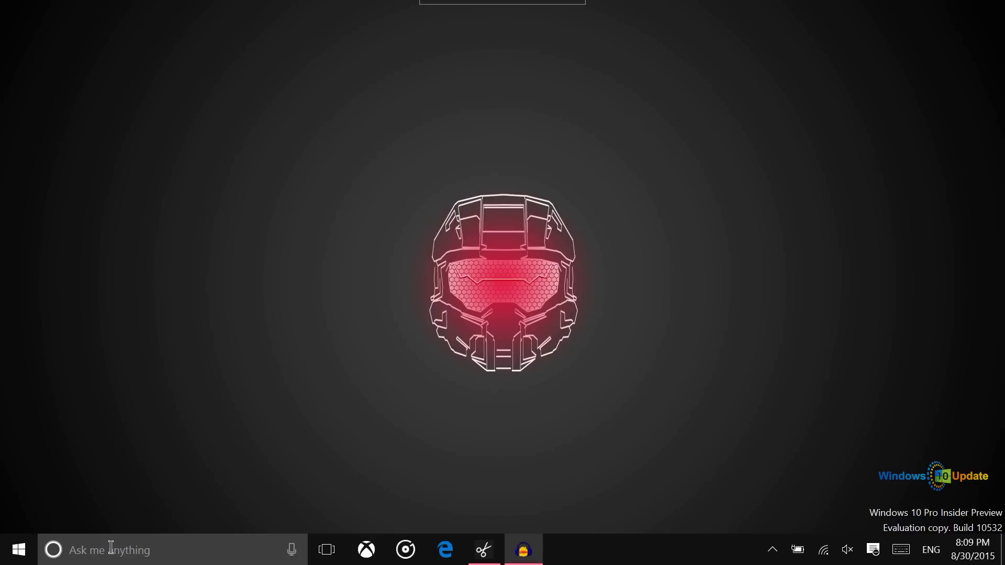
# Search 'group' and launch the Group Policy Editor, dismissing both namespace warnings
pyautogui.click(82, 548)
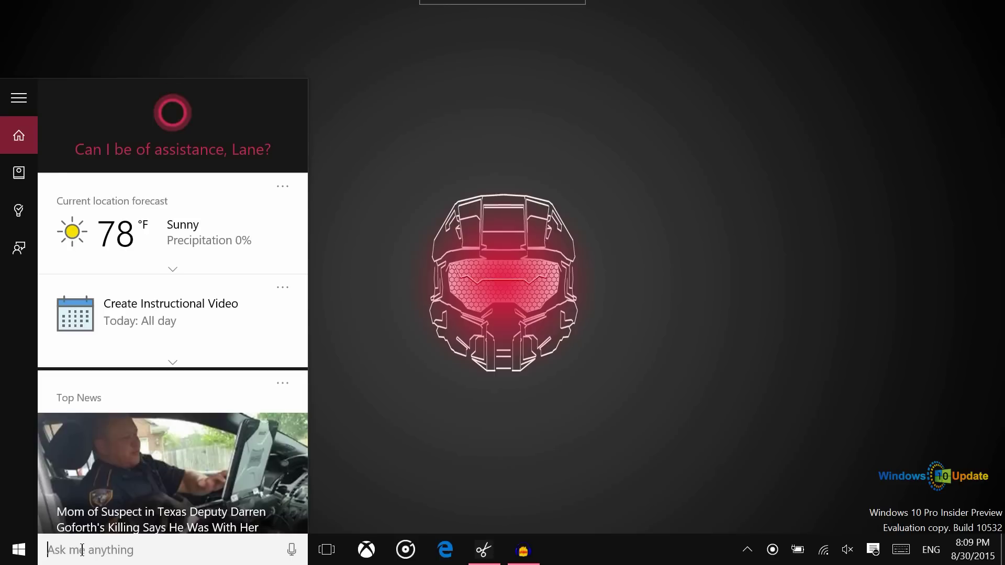
pyautogui.write('group')
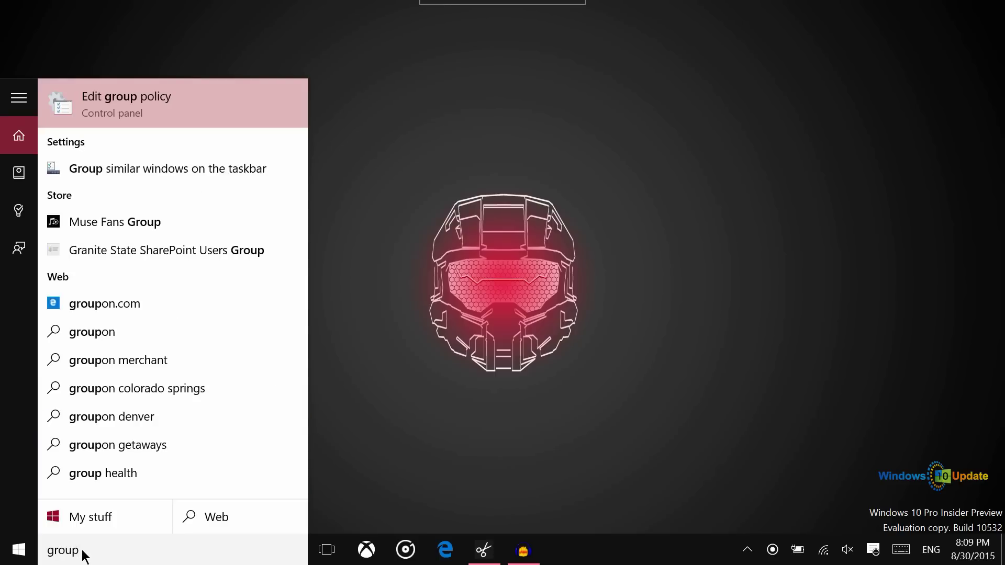
pyautogui.click(130, 113)
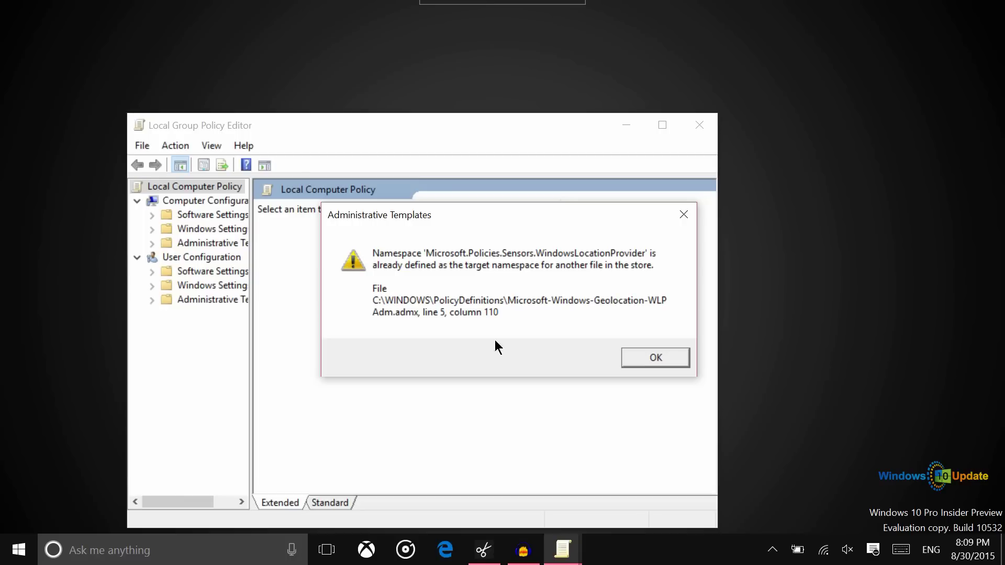
pyautogui.click(665, 360)
pyautogui.click(664, 361)
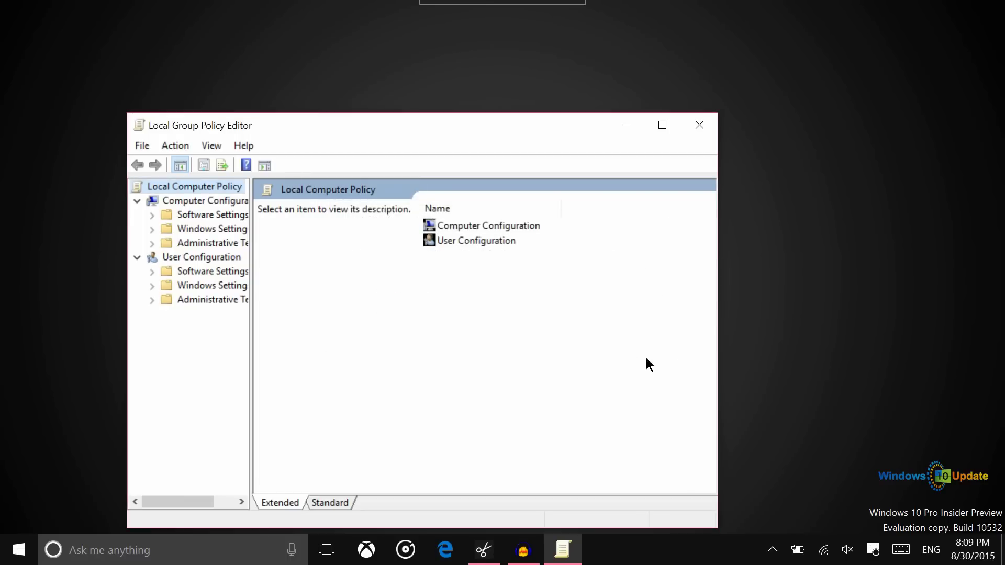
# In Administrative Templates > All Settings, locate and select Configure Automatic Updates
pyautogui.click(189, 244)
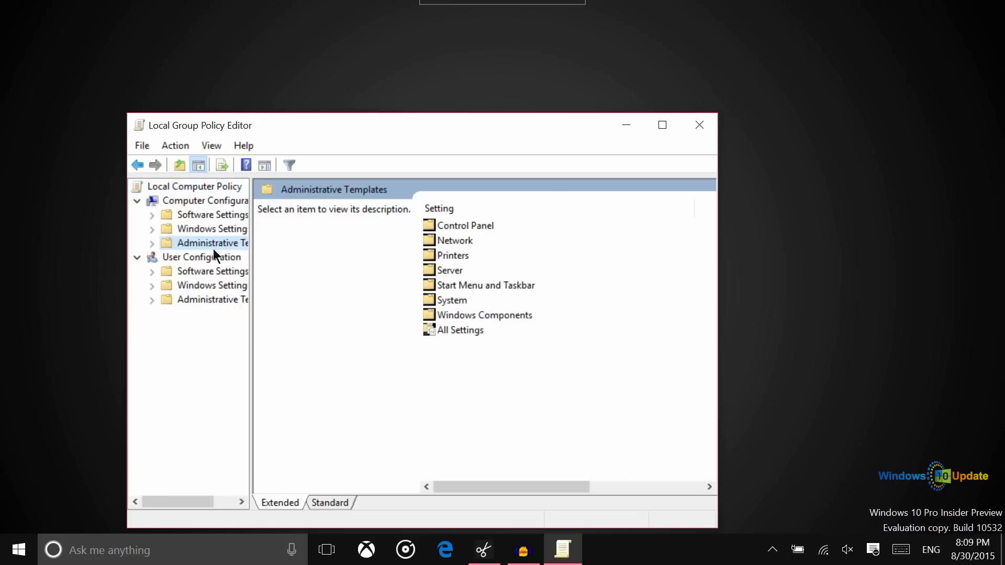
pyautogui.doubleClick(466, 330)
pyautogui.scroll(-3, 467, 329)
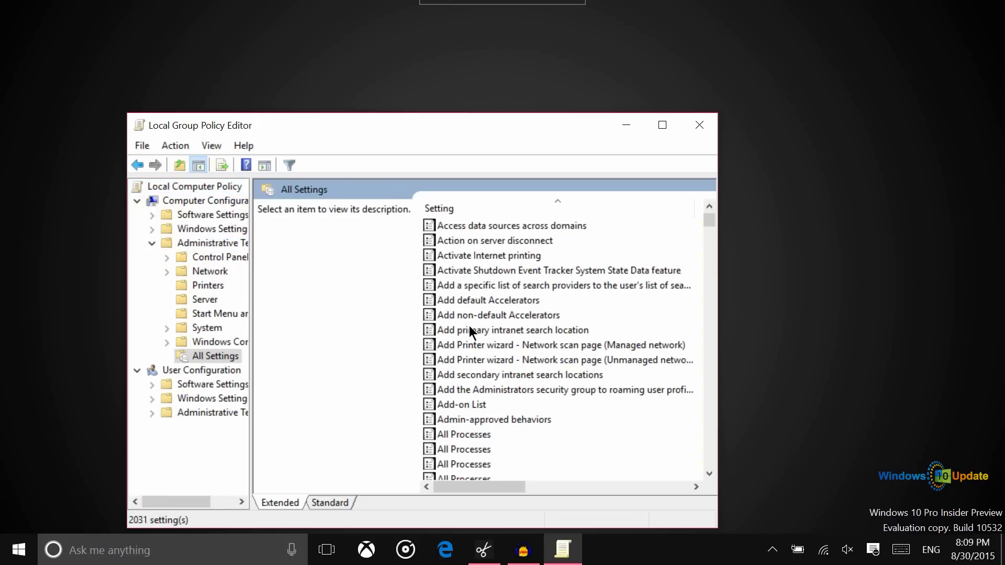
pyautogui.scroll(-3, 469, 322)
pyautogui.scroll(-12, 471, 318)
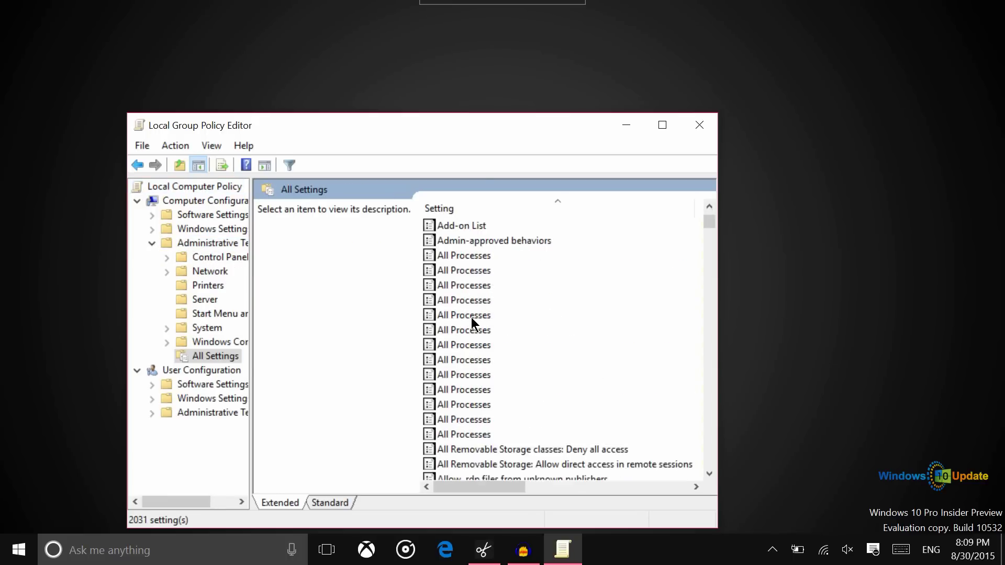
pyautogui.scroll(-3, 471, 317)
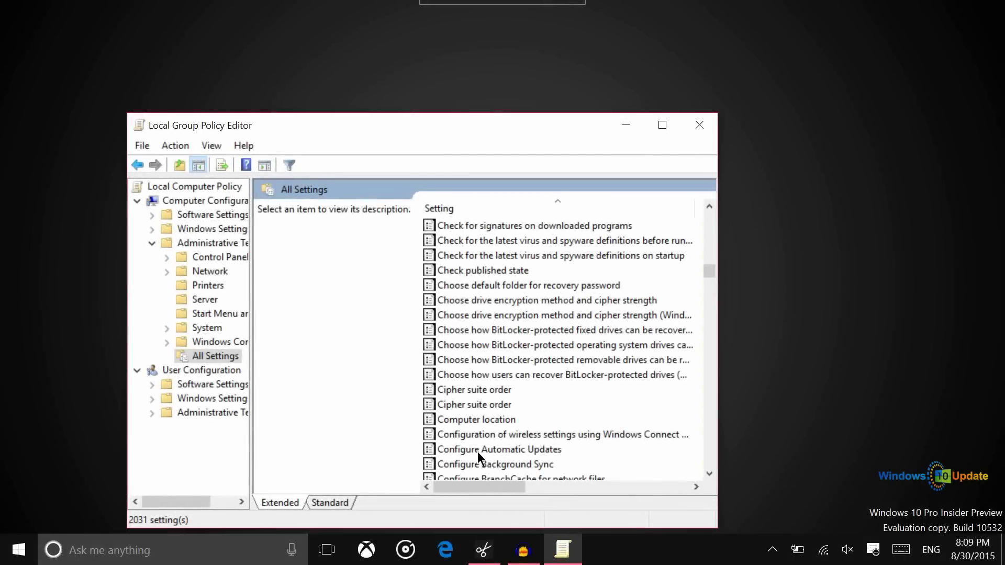
pyautogui.click(477, 449)
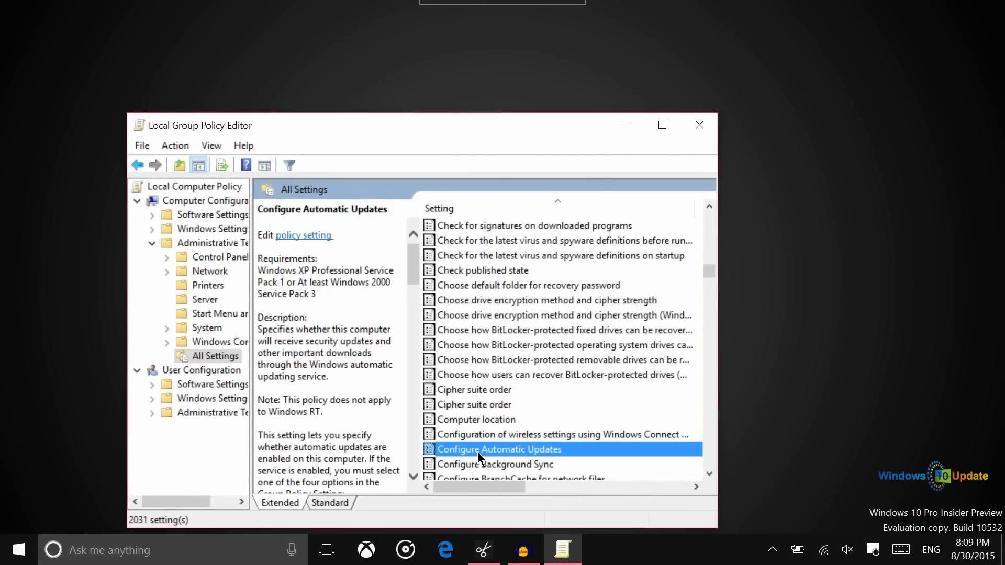
# Set the Configure Automatic Updates policy to Disabled and move its window aside
pyautogui.doubleClick(477, 451)
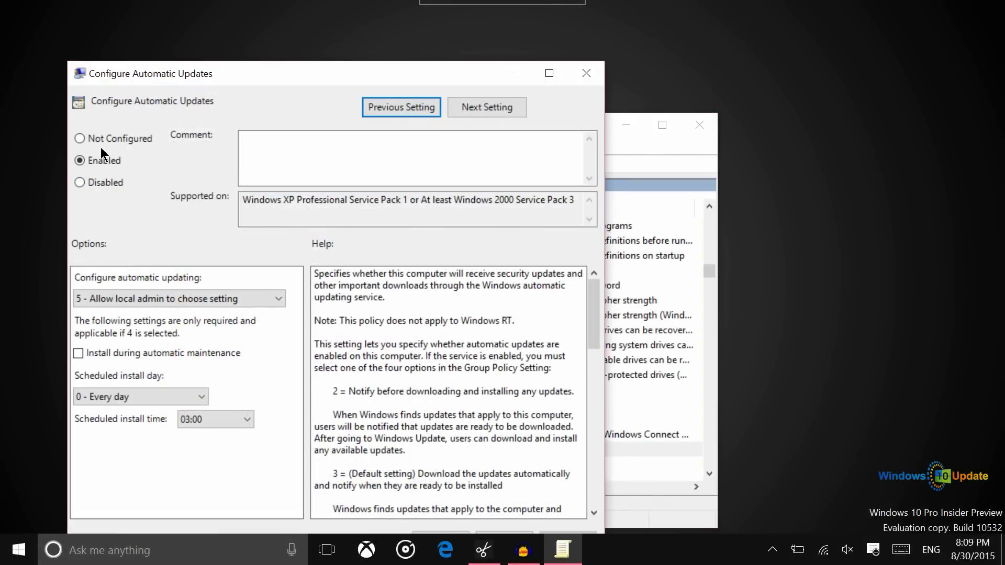
pyautogui.click(92, 183)
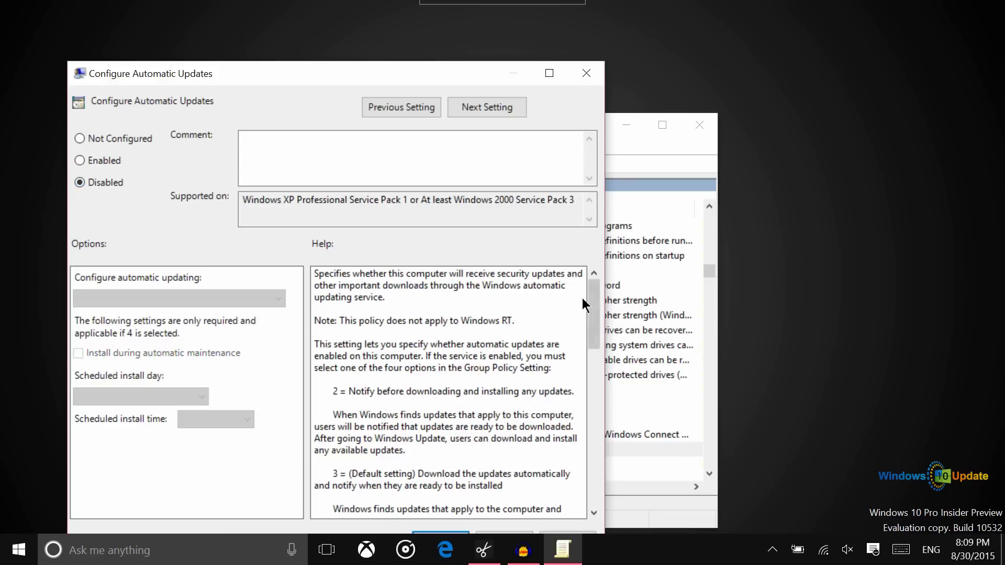
pyautogui.moveTo(461, 80); pyautogui.dragTo(535, 39)
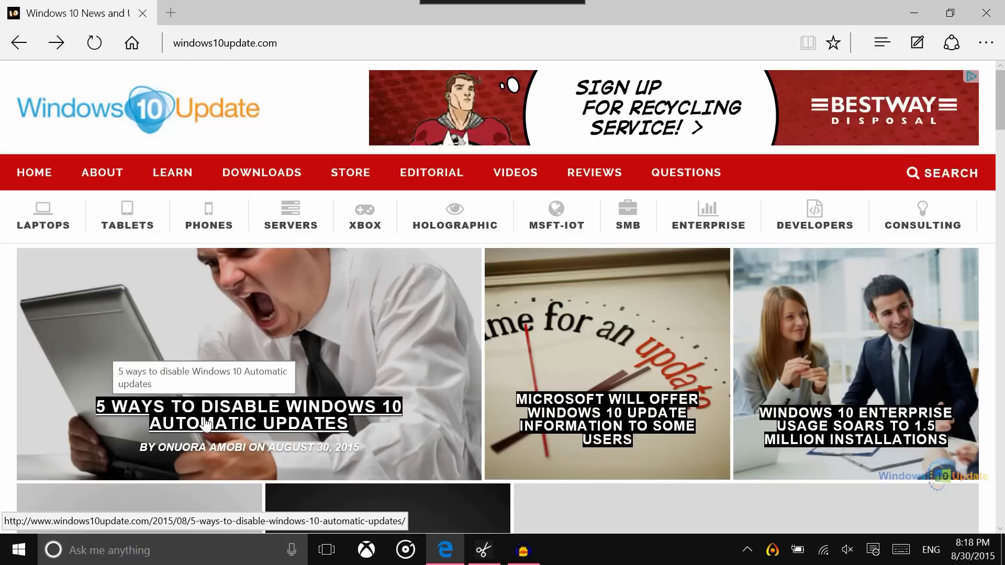
# Open the '5 Ways to Disable Windows 10 Automatic Updates' article and scroll to its Microsoft download link
pyautogui.click(206, 424)
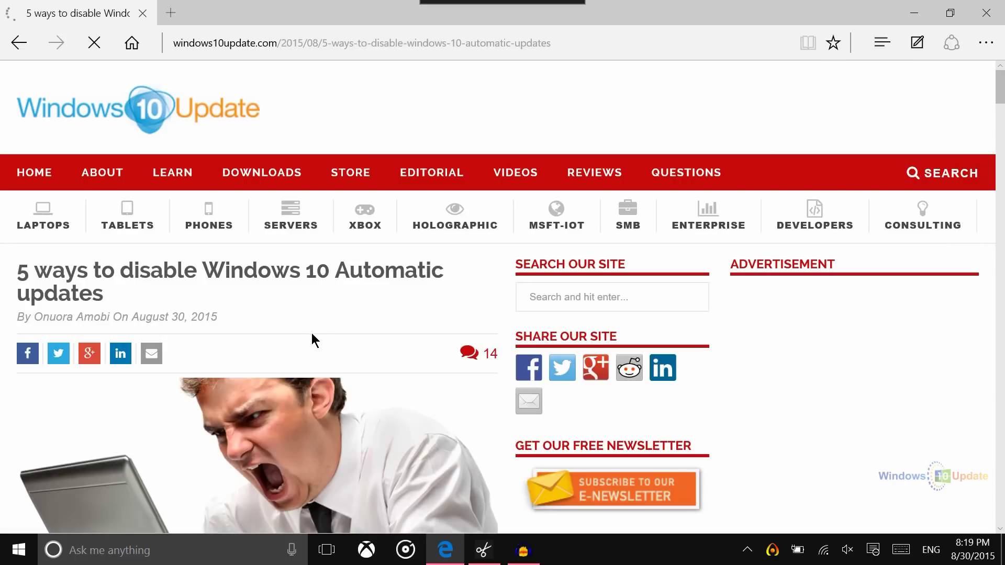
pyautogui.scroll(-10, 976, 81)
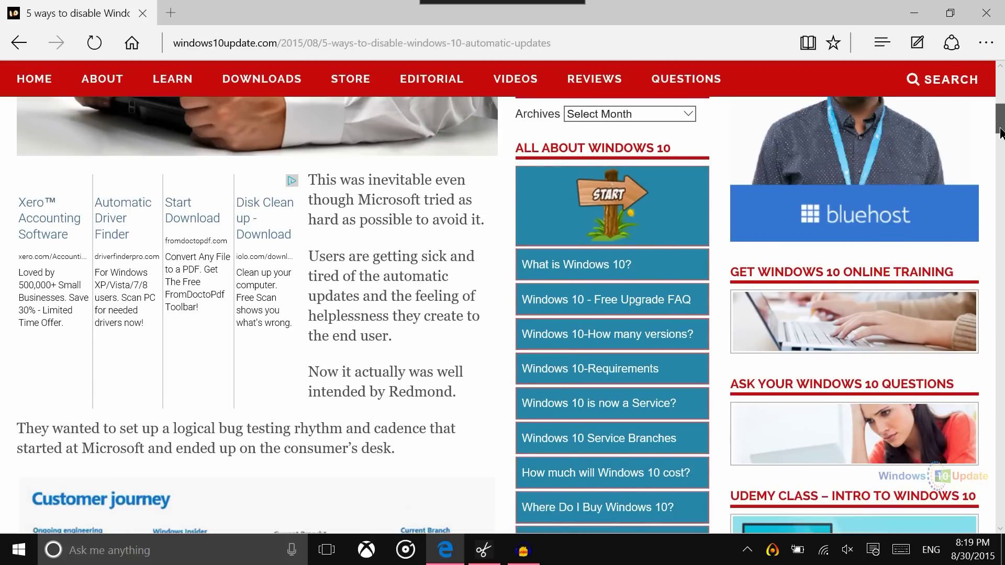
pyautogui.moveTo(999, 131); pyautogui.dragTo(1001, 392)
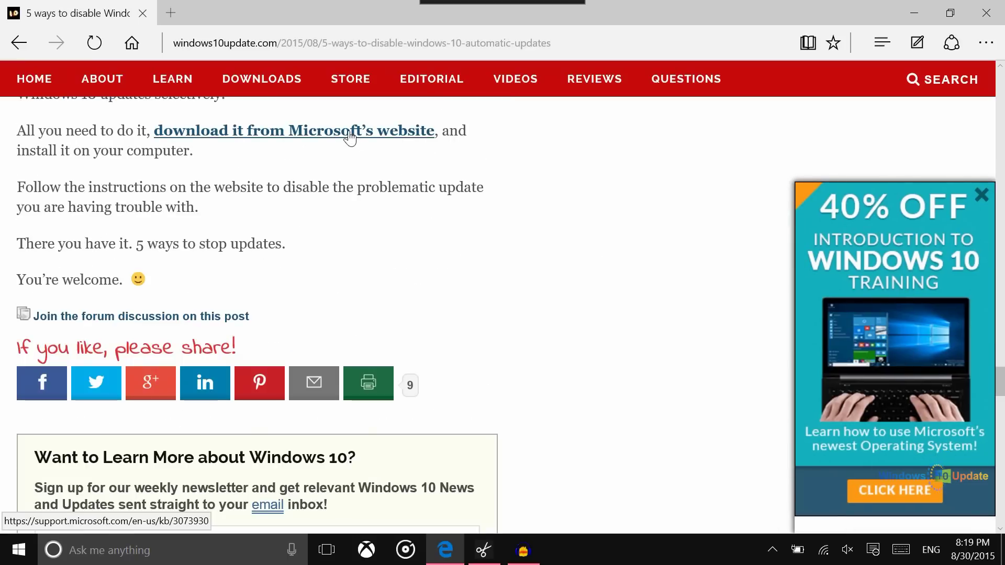